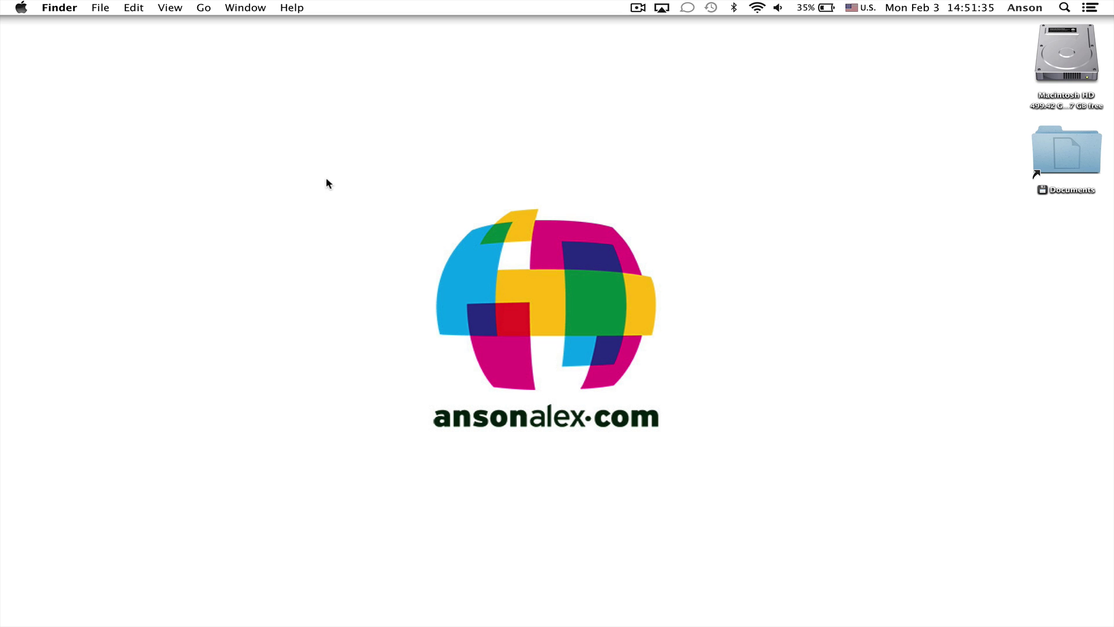
Open Macintosh HD and search This Mac for filenames containing 't', listing 15,056 items.
double_click(1048, 60)
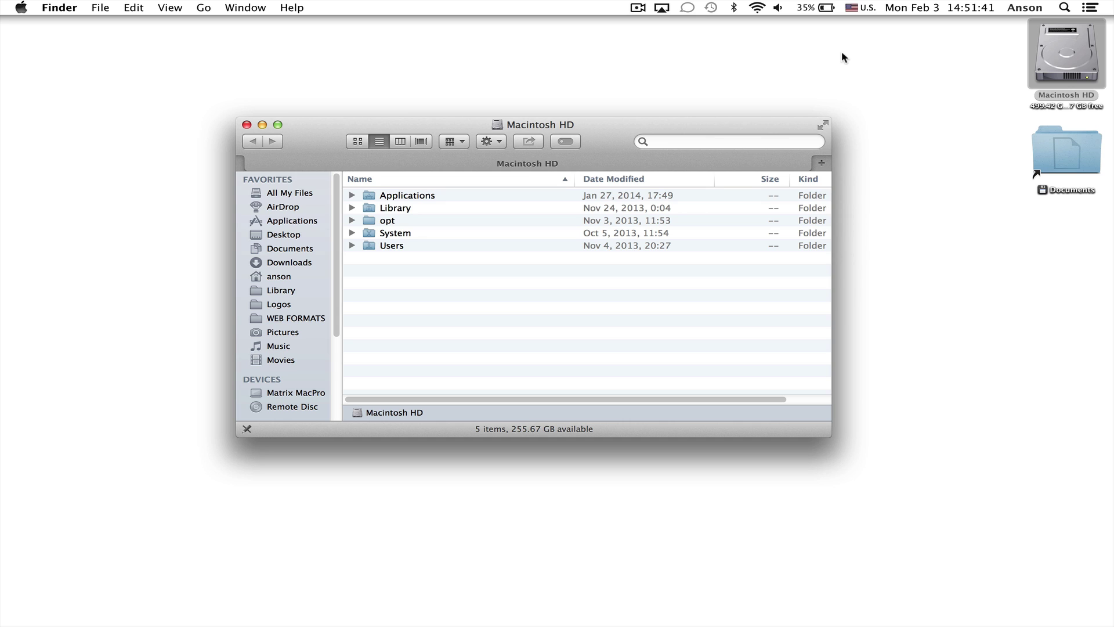
click(677, 117)
click(675, 141)
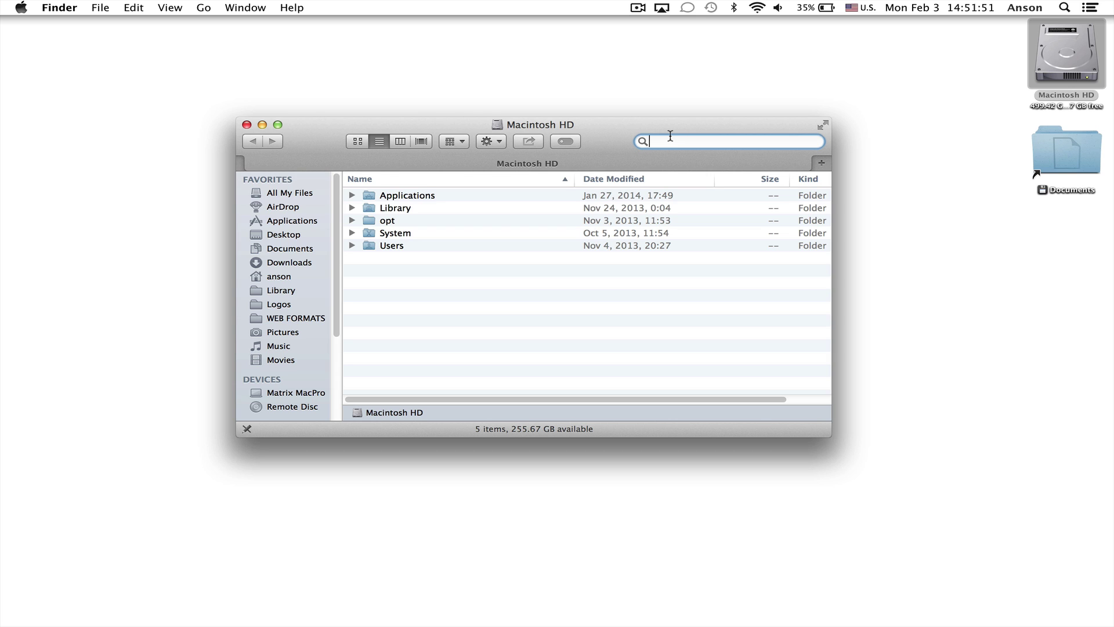
text(t)
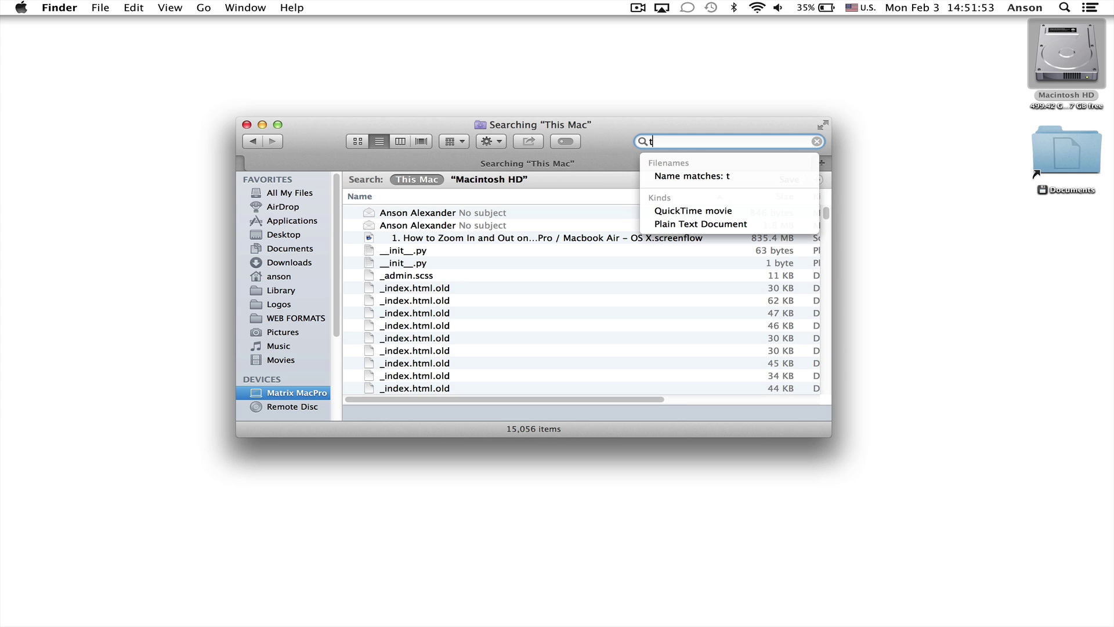
click(611, 160)
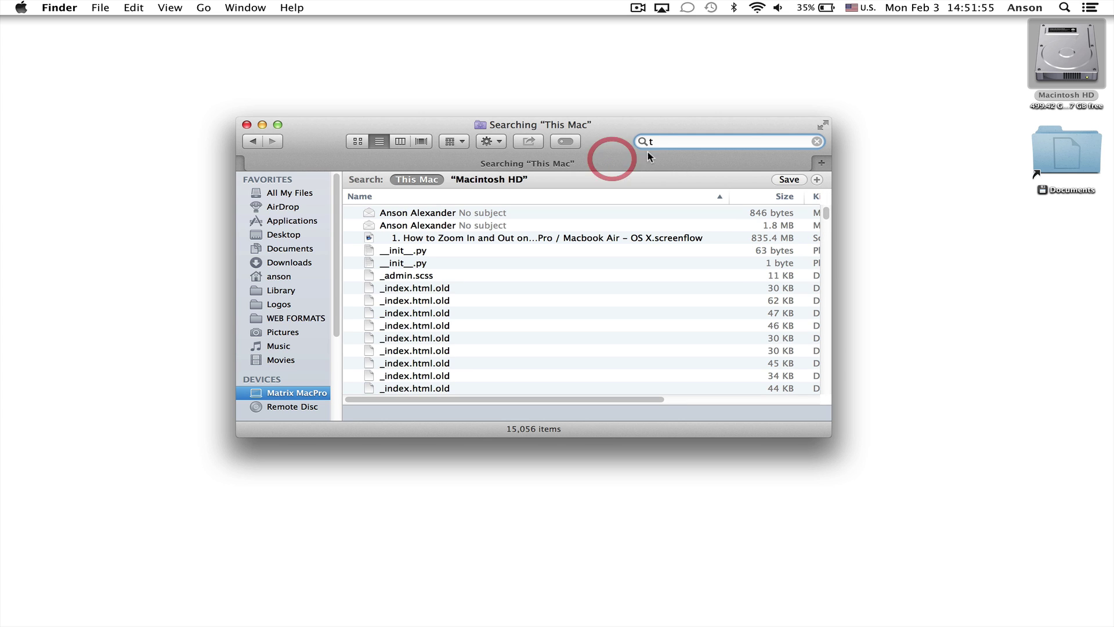
Add a search criteria row and enable File Size in the attribute menu via Other….
click(817, 180)
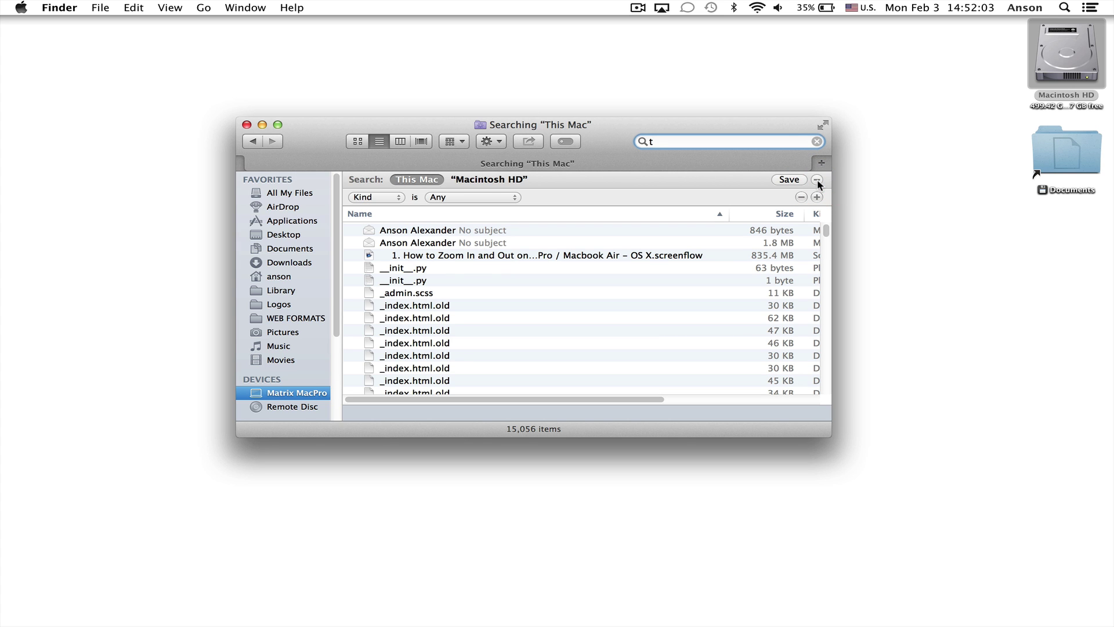
click(386, 197)
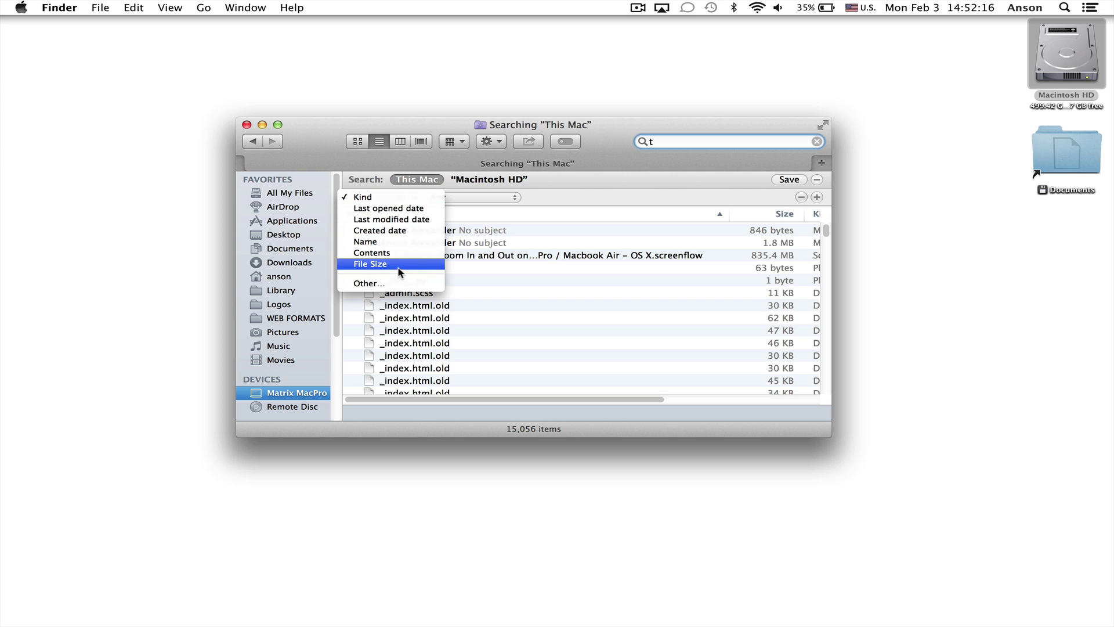
click(398, 283)
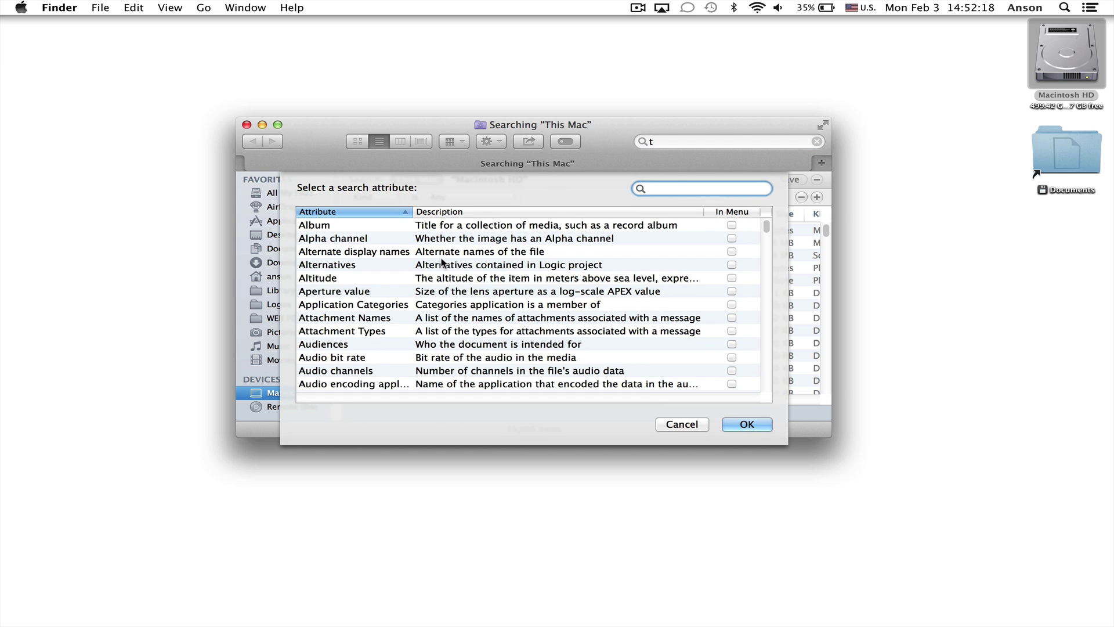
text(size)
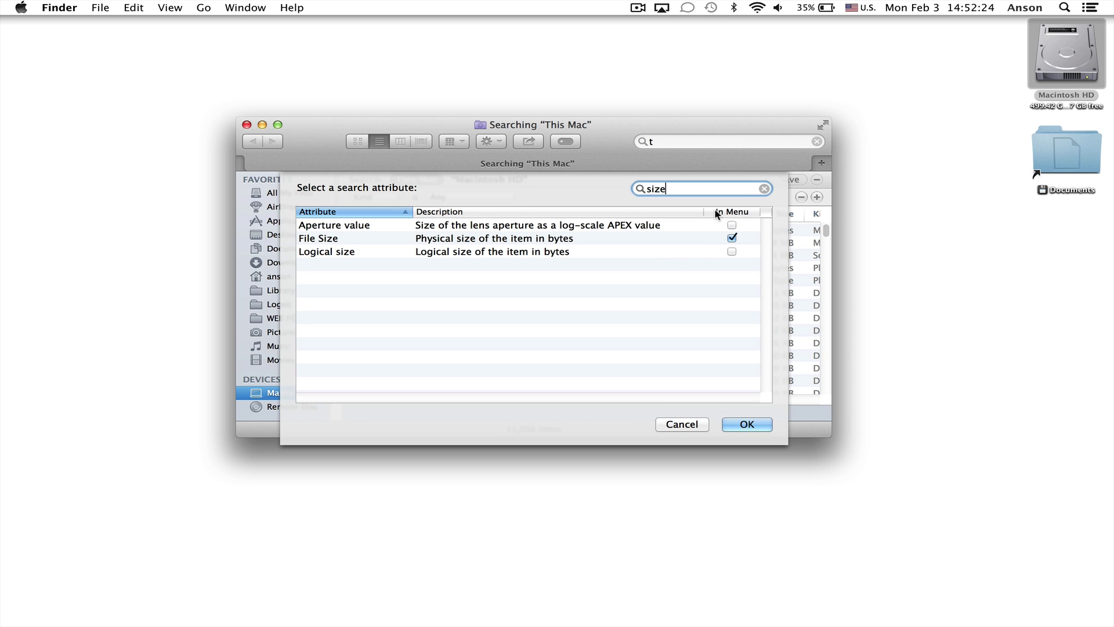
click(765, 424)
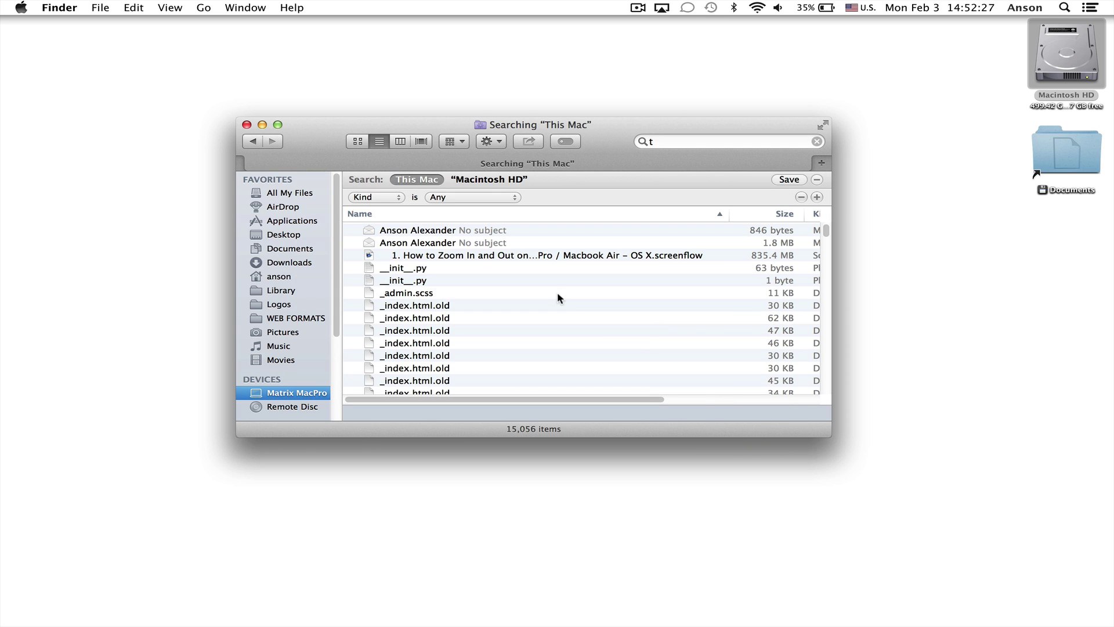
Set the criteria row to File Size is greater than 500 MB.
click(392, 200)
click(383, 264)
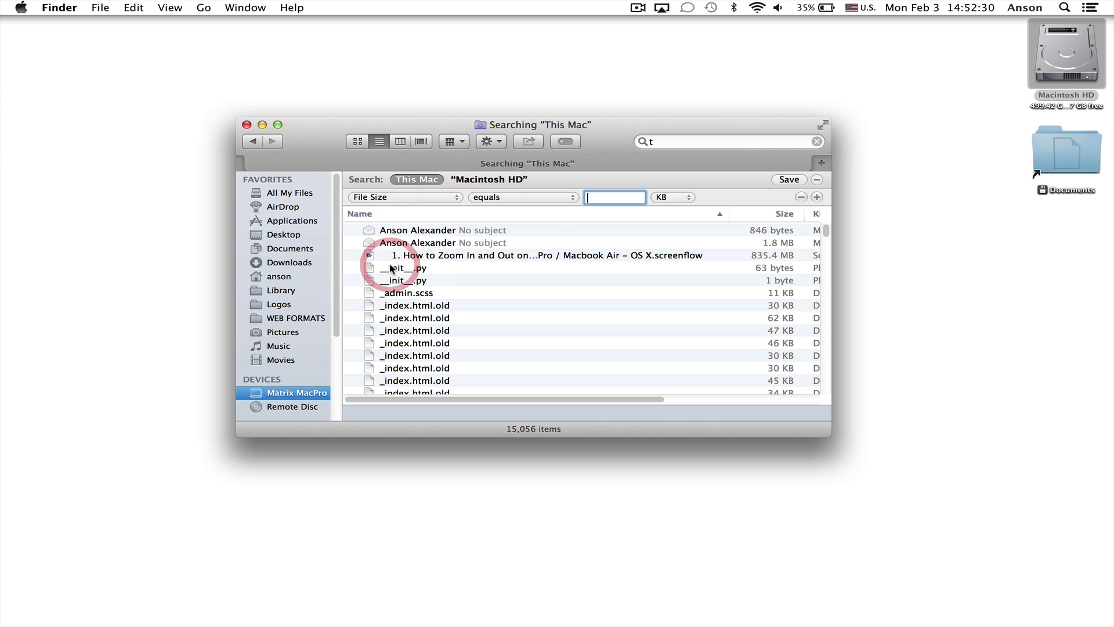
click(510, 196)
click(511, 222)
click(610, 196)
text(500)
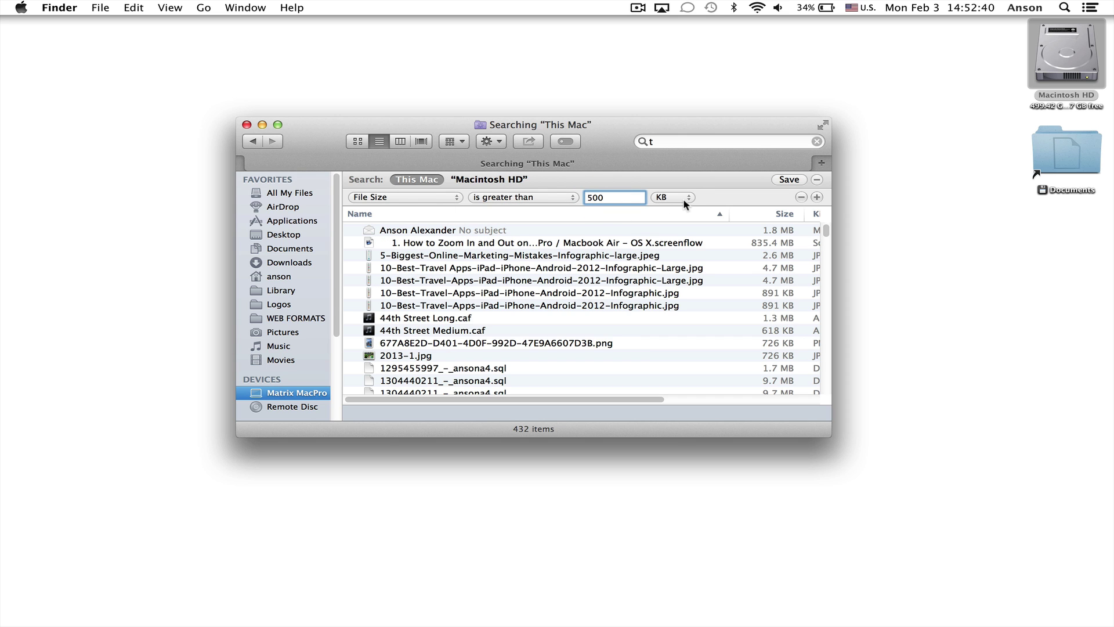
click(676, 197)
click(680, 207)
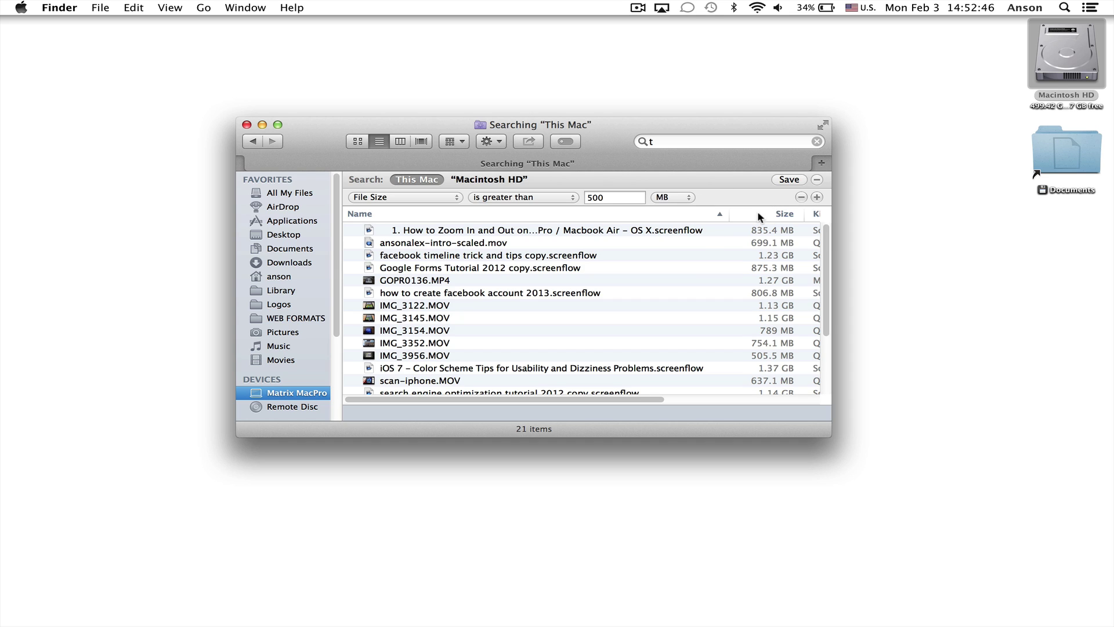
Clear the 't' search text, sort the 83 results by size largest first, and widen the window.
click(690, 141)
key(BackSpace)
click(749, 189)
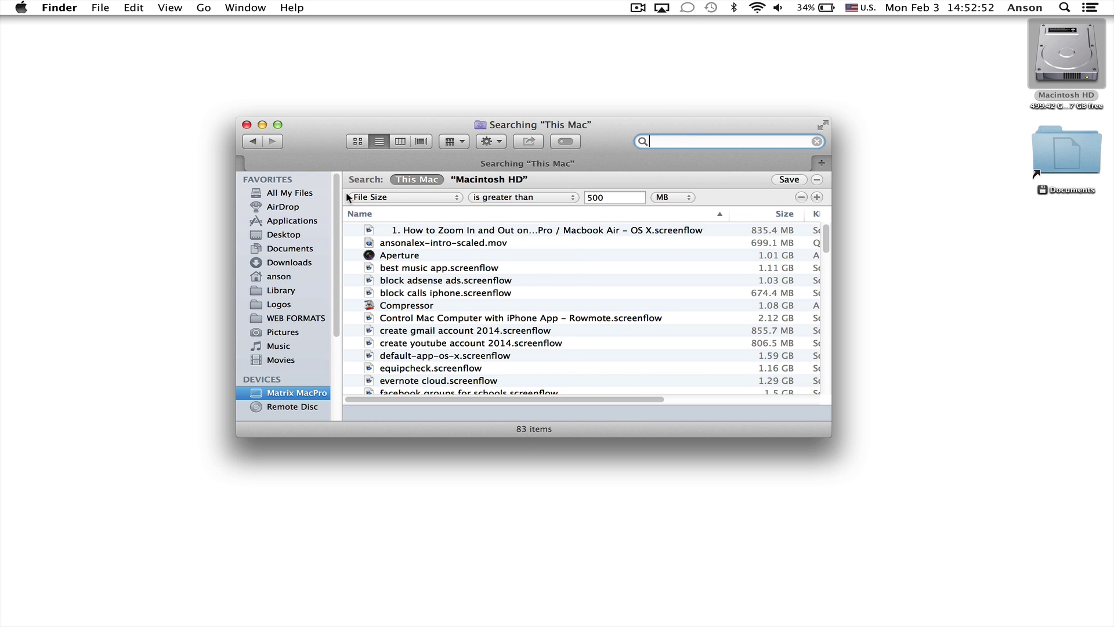
click(767, 214)
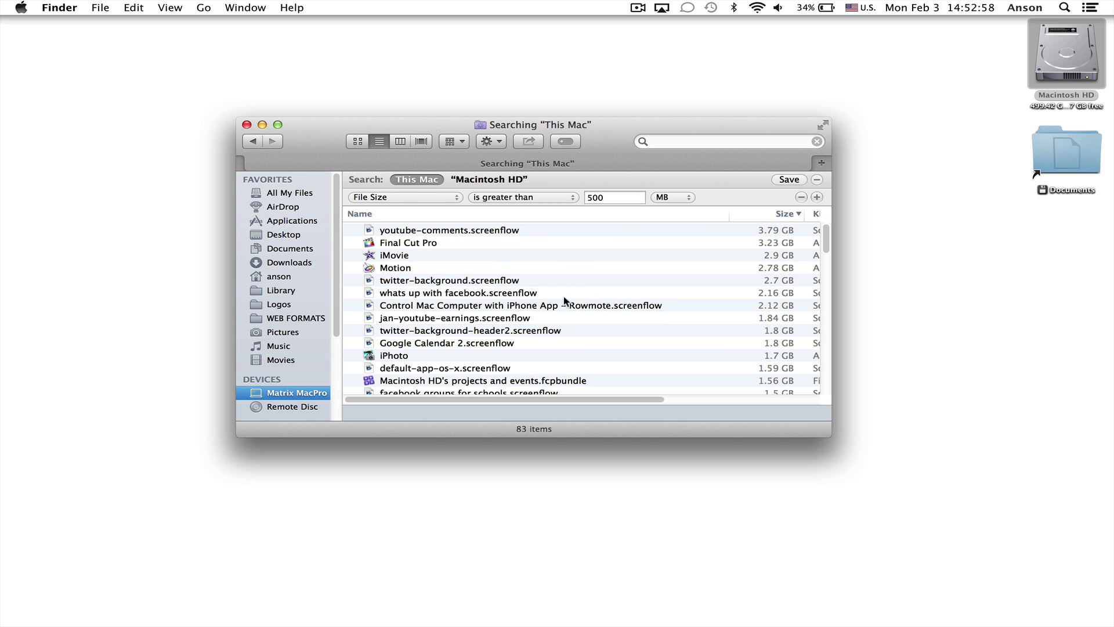
drag(829, 444, 1107, 605)
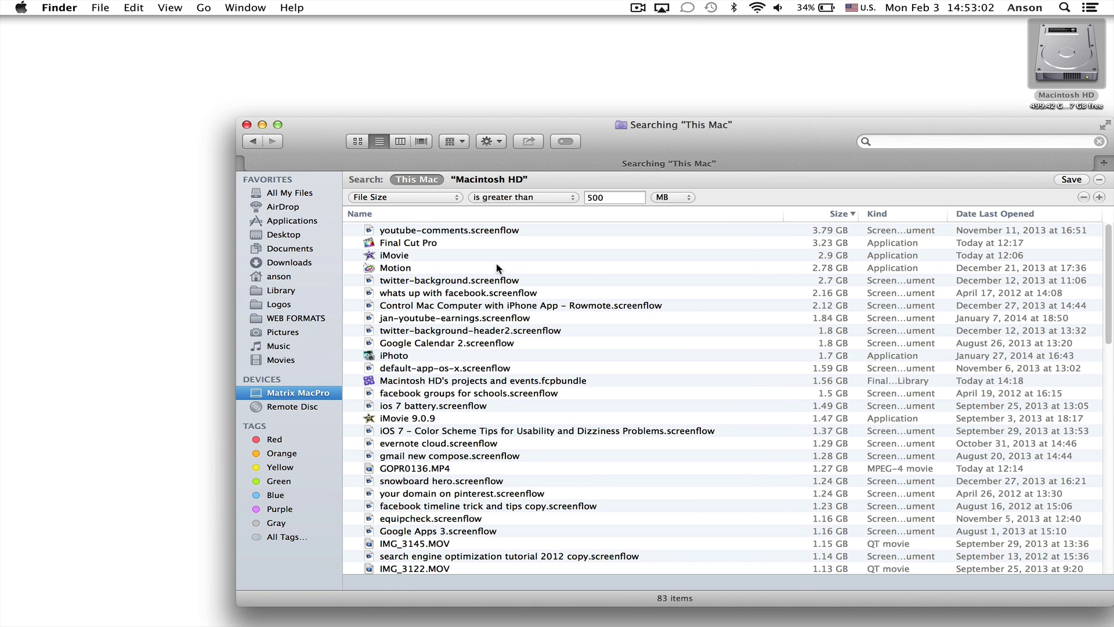
click(468, 231)
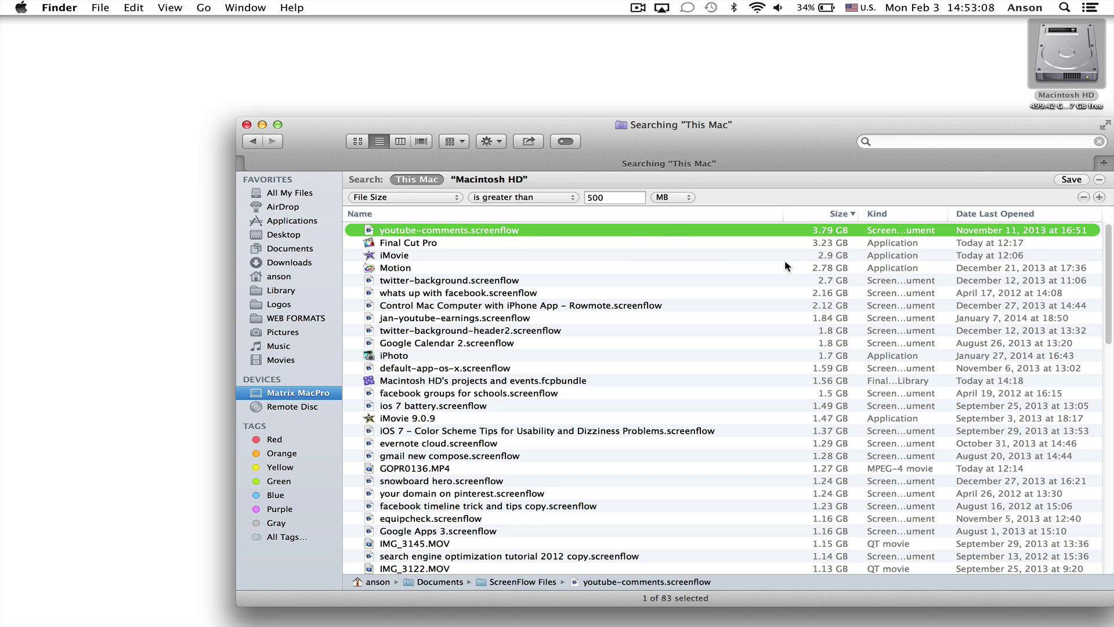
key(Down)
key(Down)
key(Down)
key(Down)
key(Down)
key(Up)
key(Up)
key(Up)
key(Up)
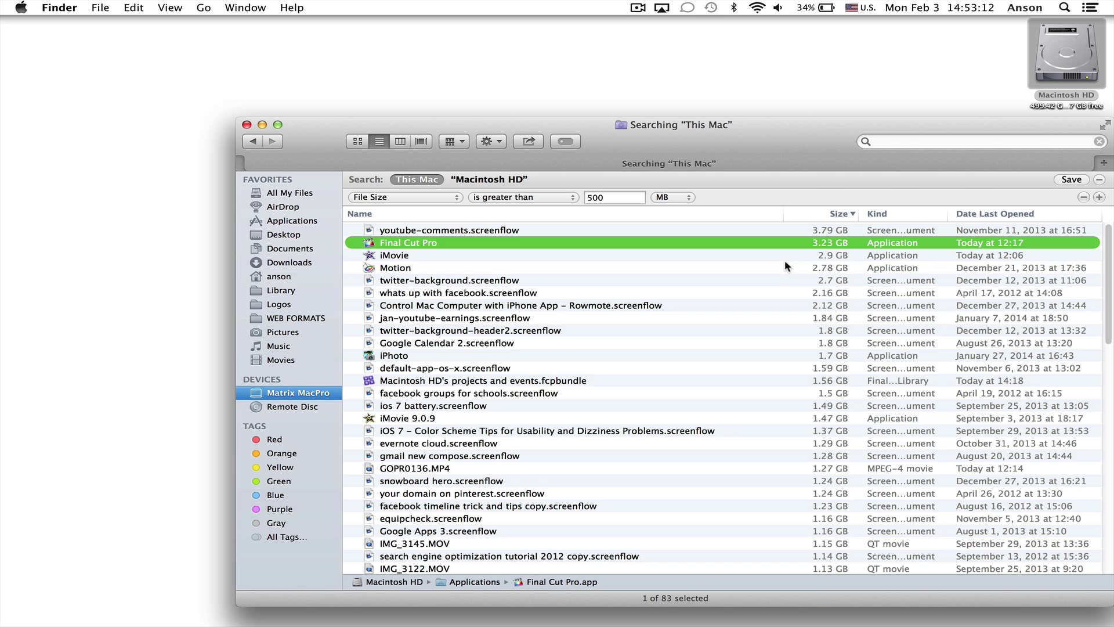
click(512, 230)
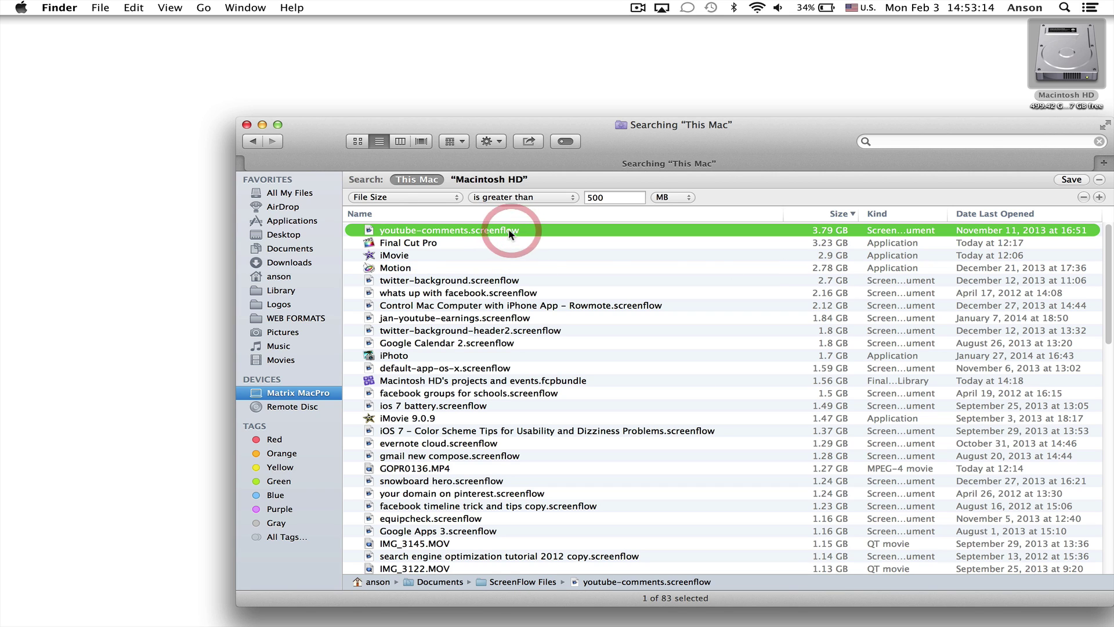
super+click(420, 294)
super+click(416, 354)
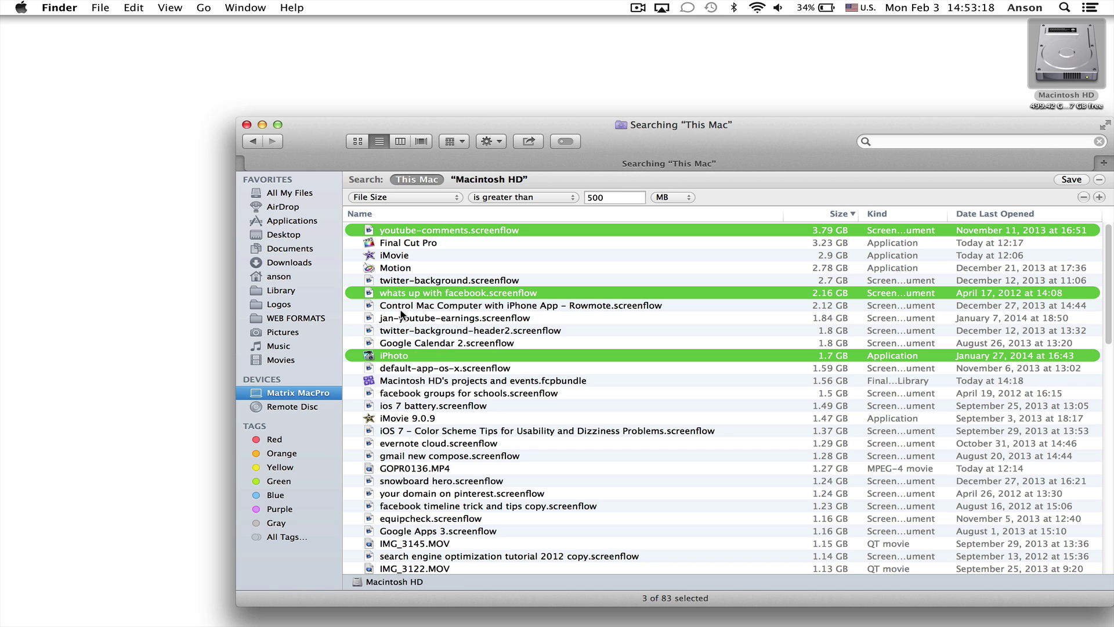
super+click(394, 356)
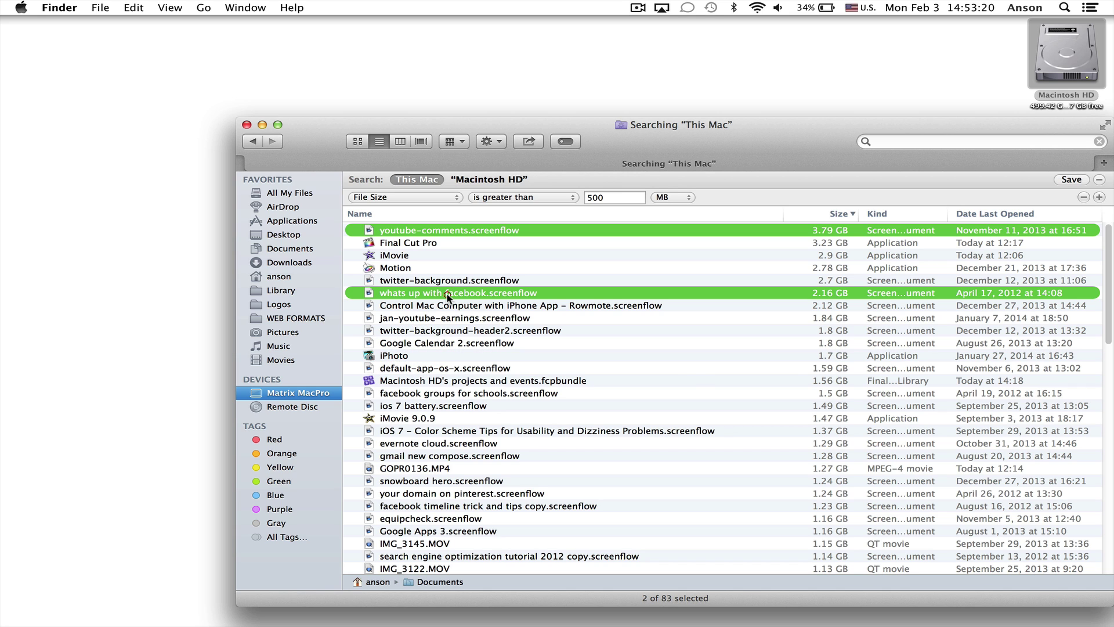
click(447, 294)
right_click(447, 296)
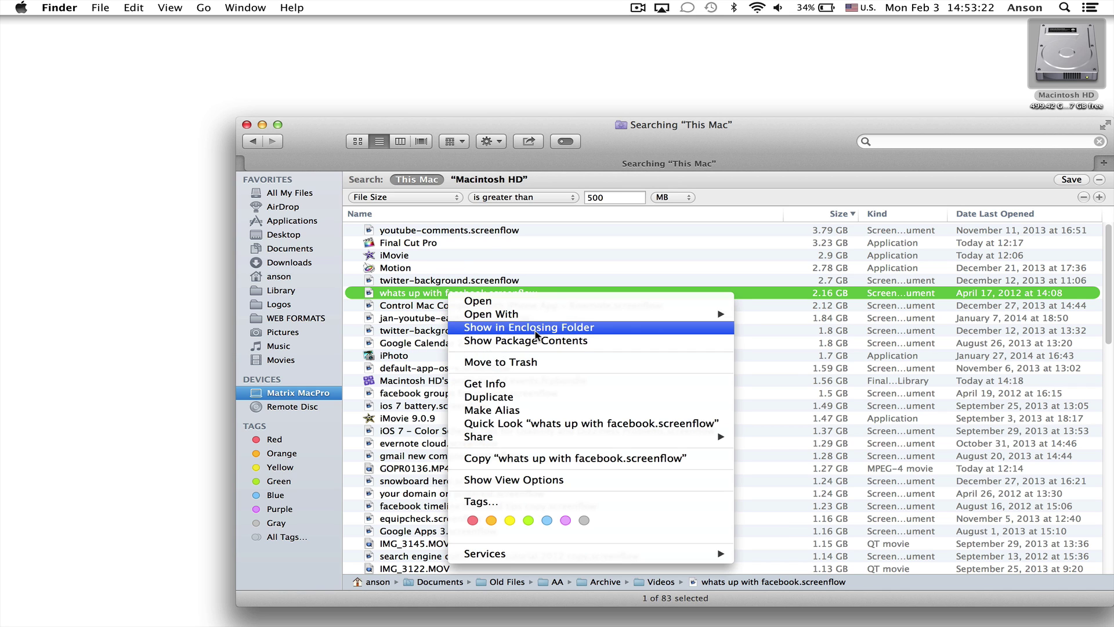
click(620, 281)
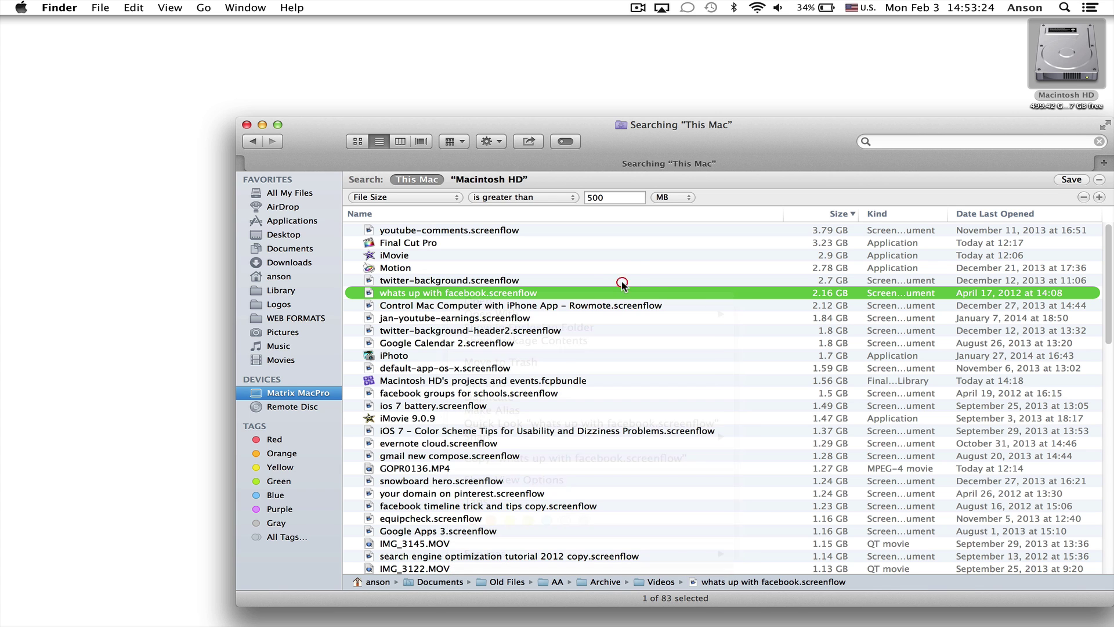
mouse_move(1046, 583)
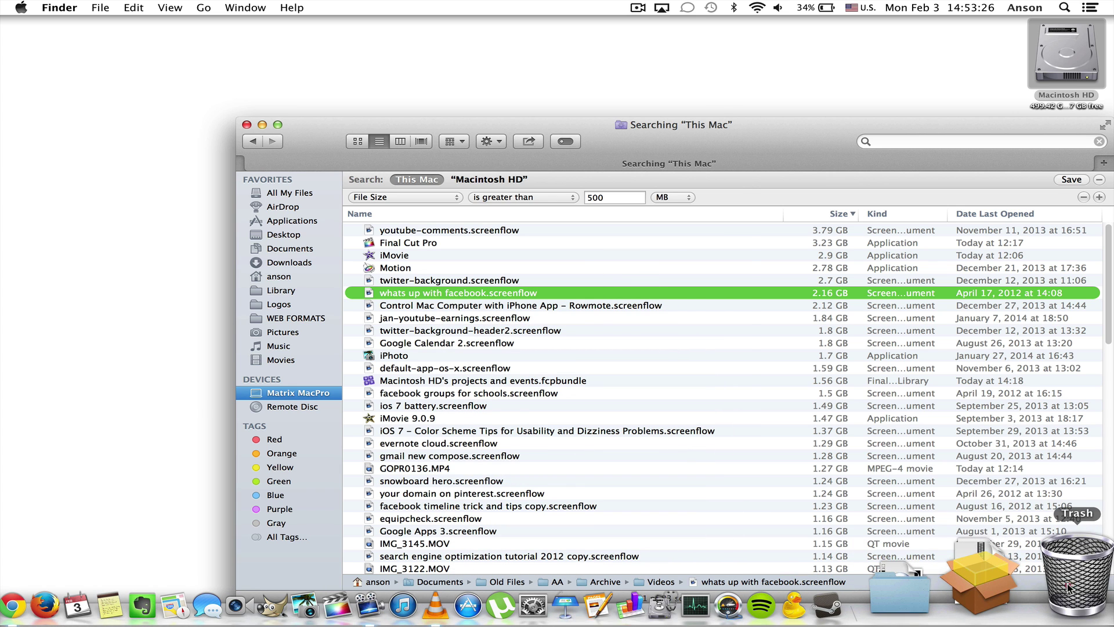
click(1068, 587)
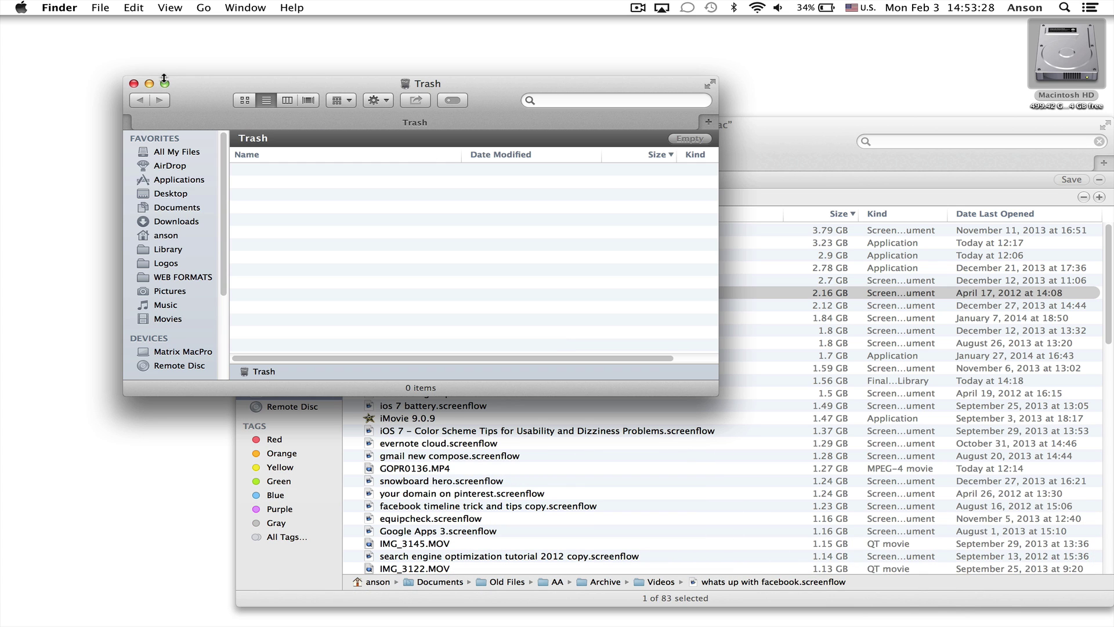
click(134, 84)
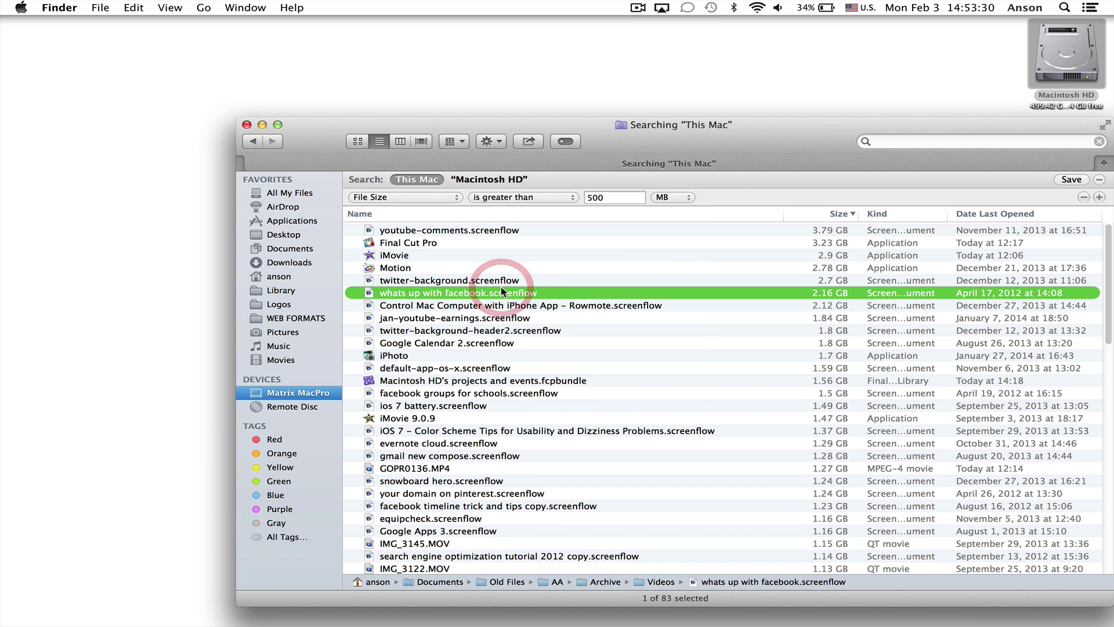
click(439, 243)
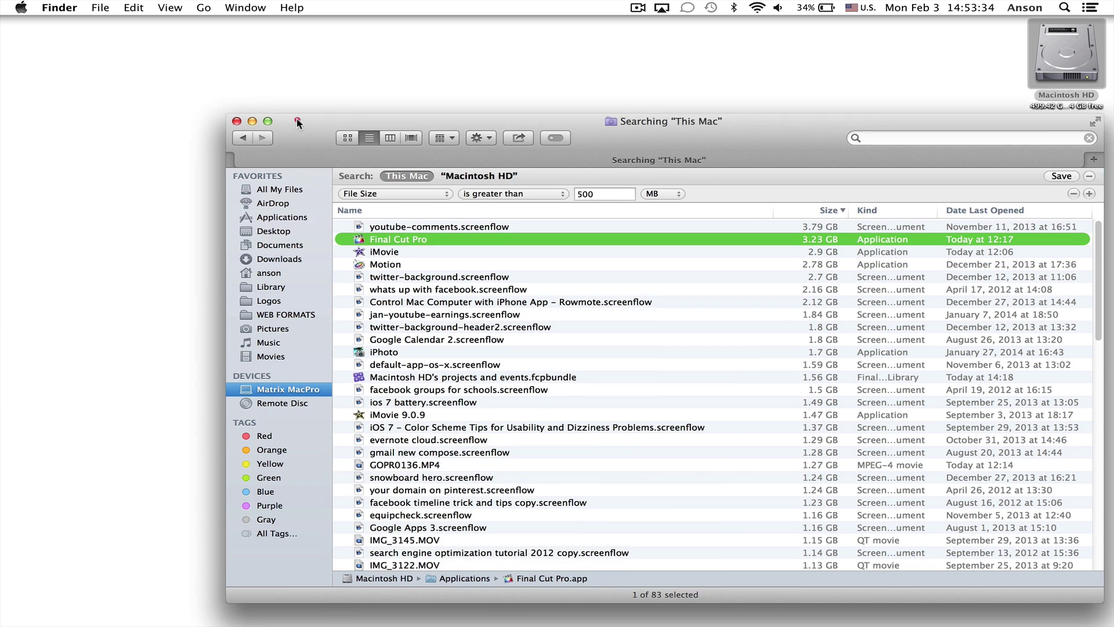
Add a Kind is Movie criterion, narrowing results to 9 movies led by GOPR0136.MP4.
drag(297, 120, 166, 66)
click(786, 88)
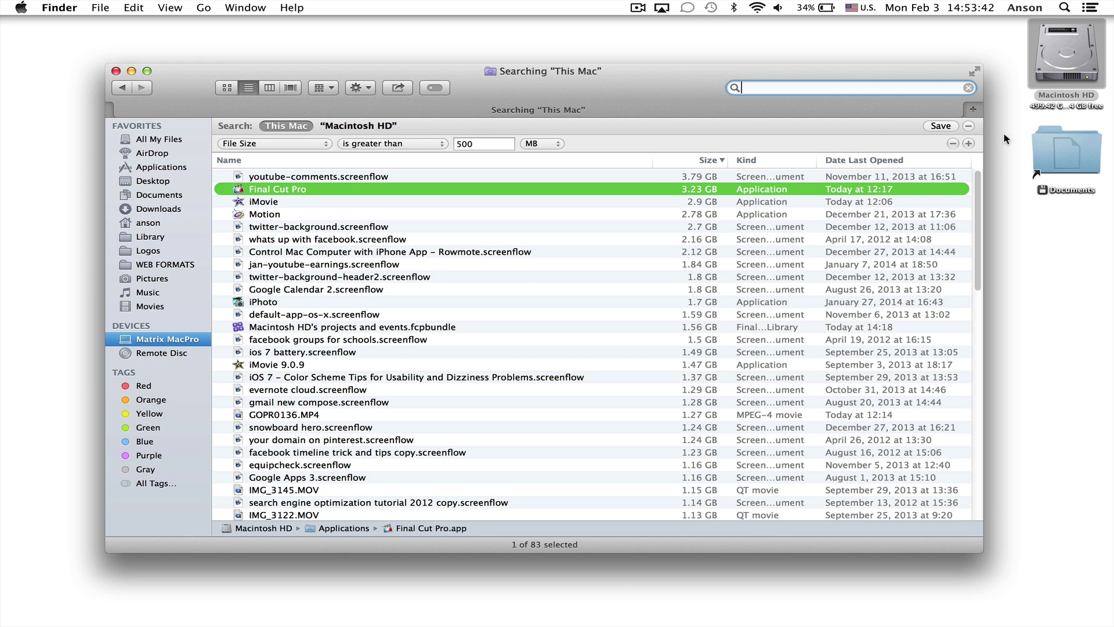
click(968, 144)
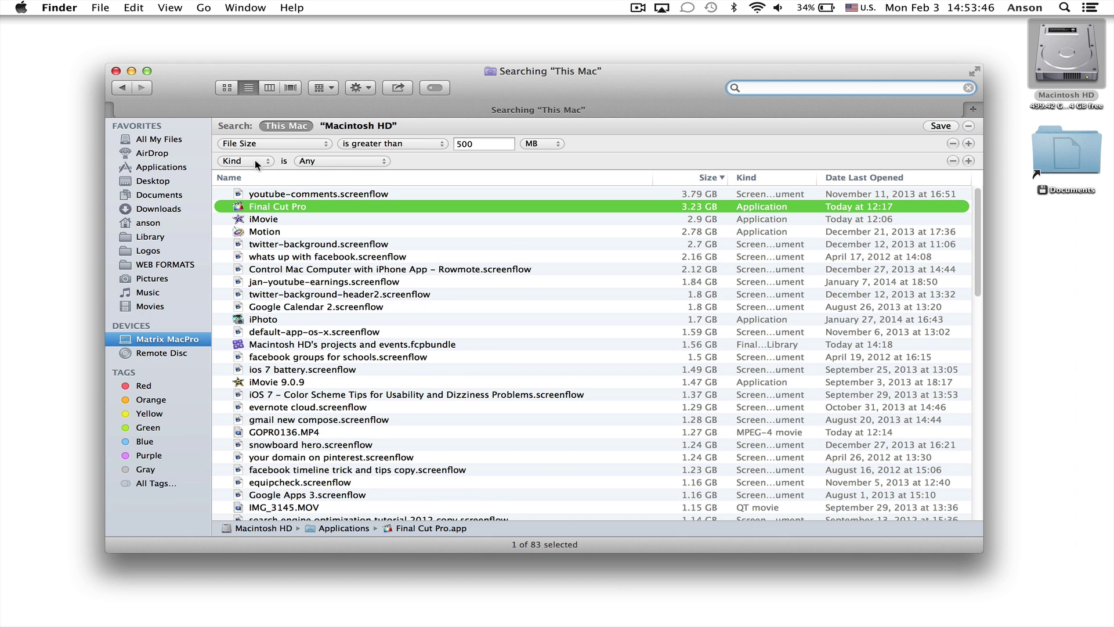
click(328, 162)
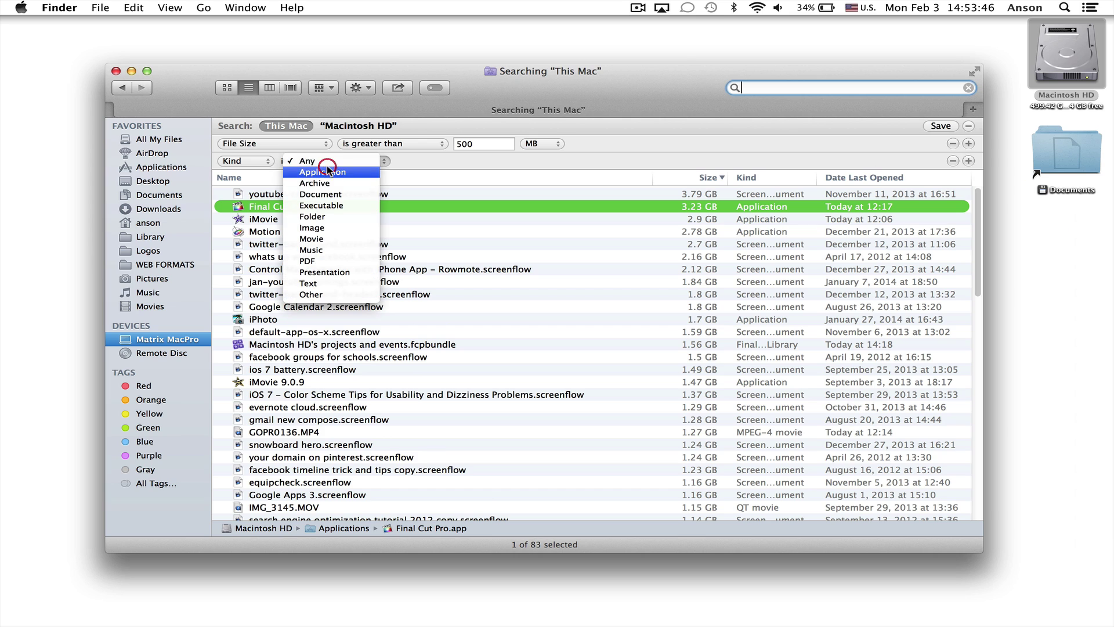
click(327, 243)
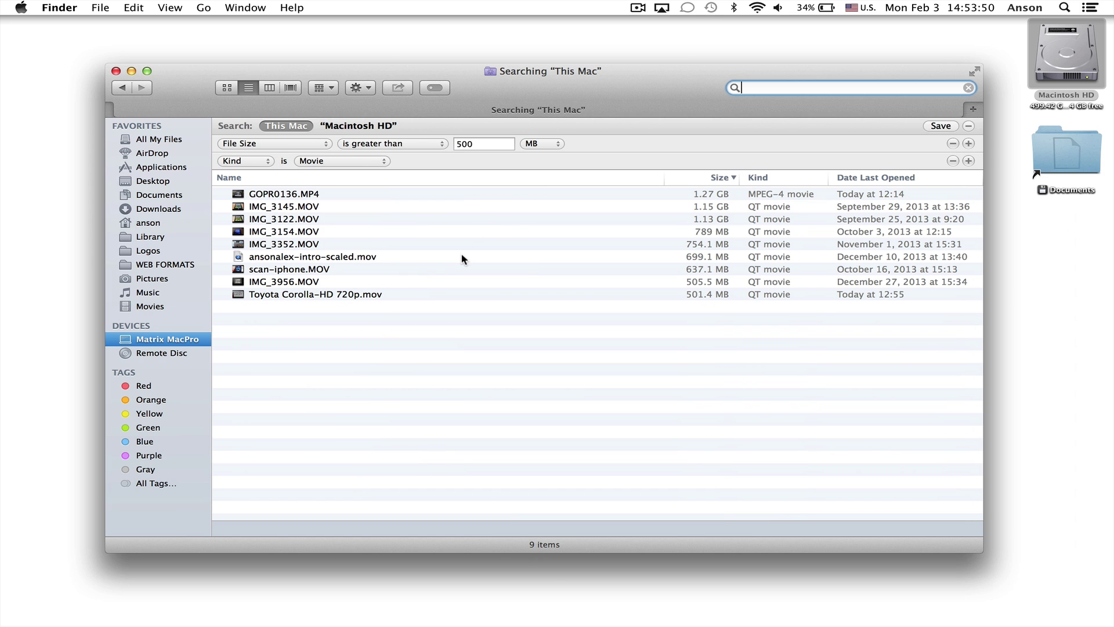